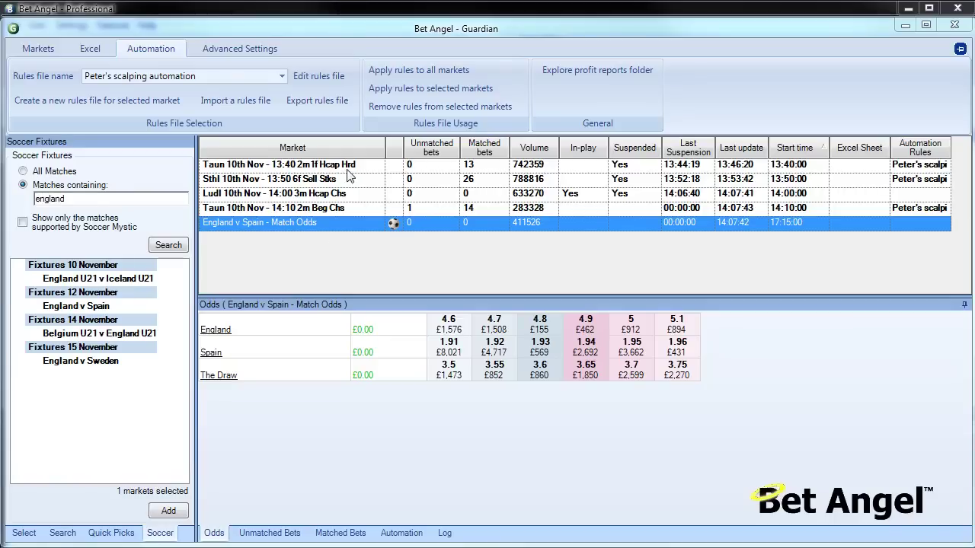
Create a new automation rules file for the selected England v Spain - Match Odds market.
click(45, 51)
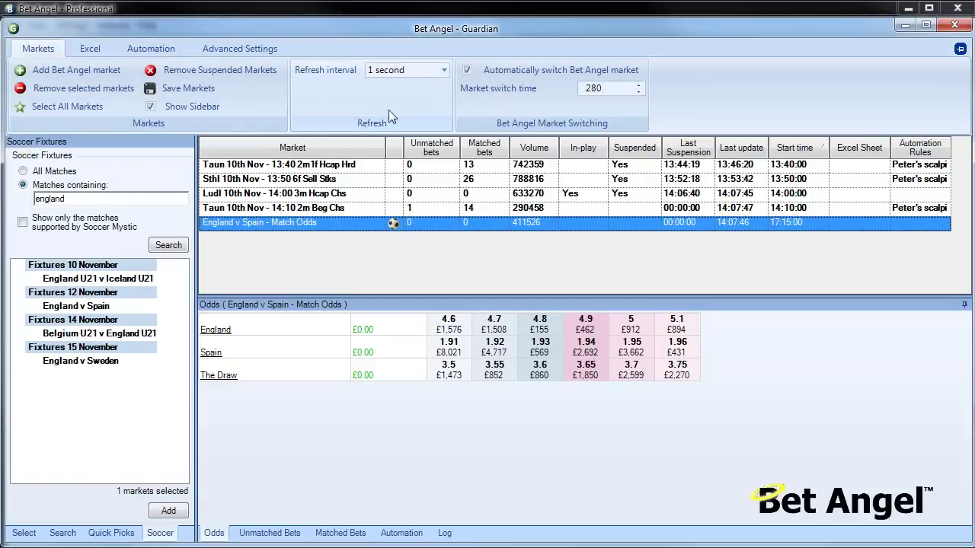
click(156, 48)
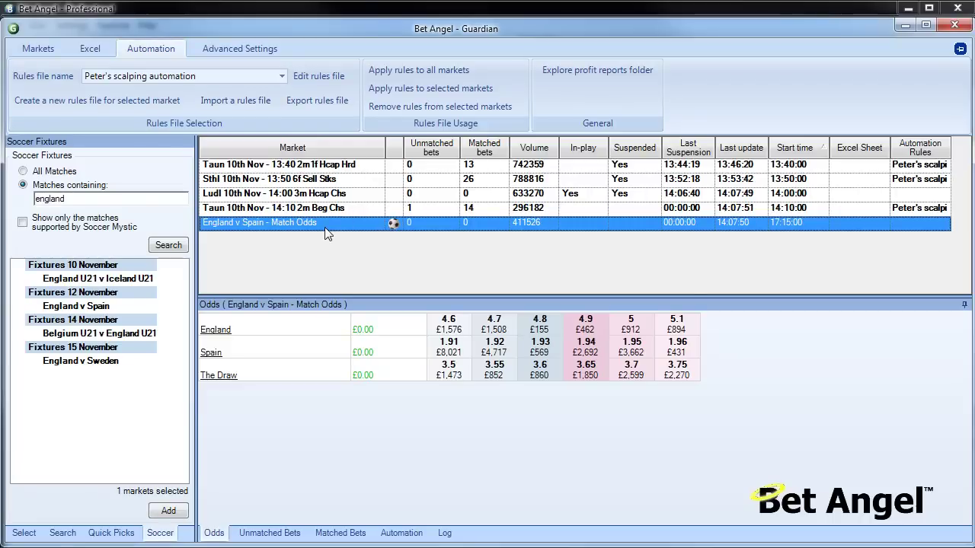
click(82, 100)
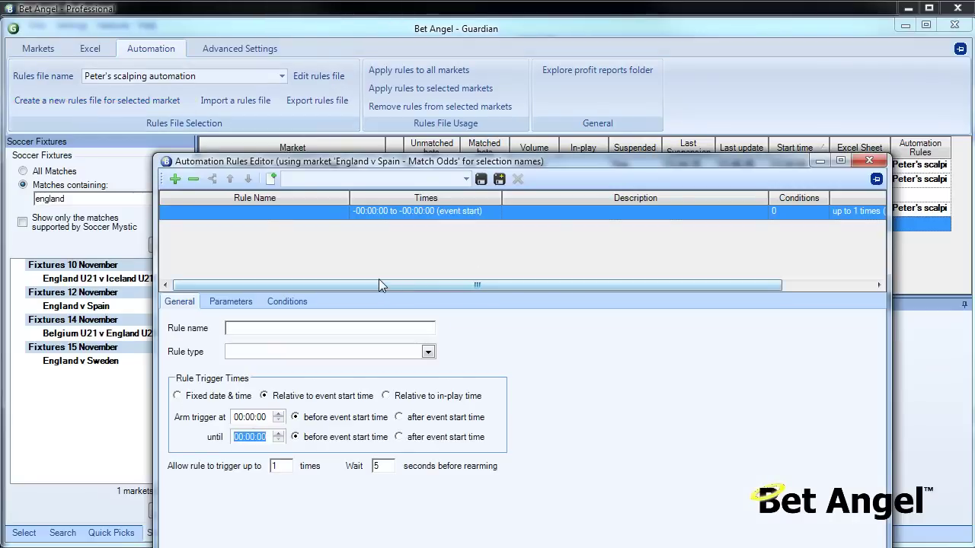
click(355, 183)
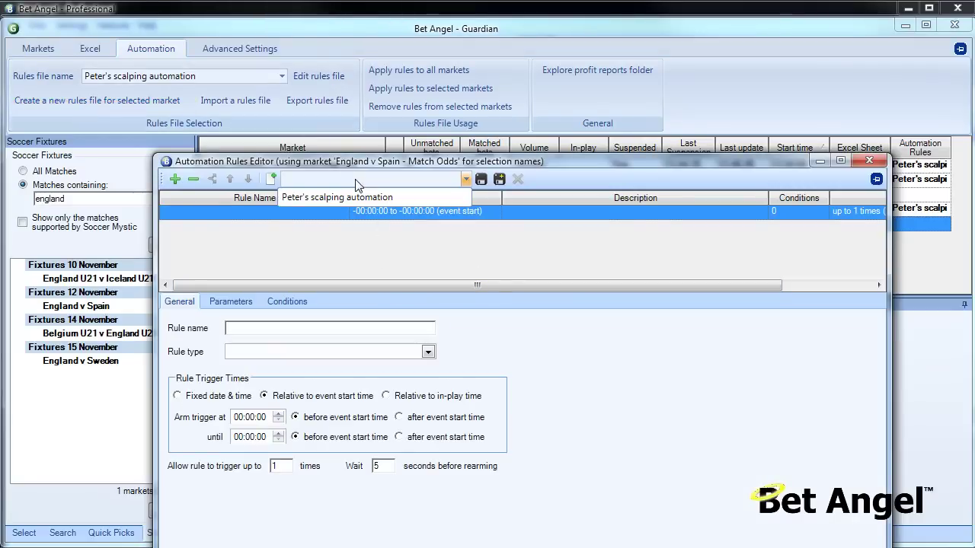
click(355, 185)
click(298, 183)
click(276, 238)
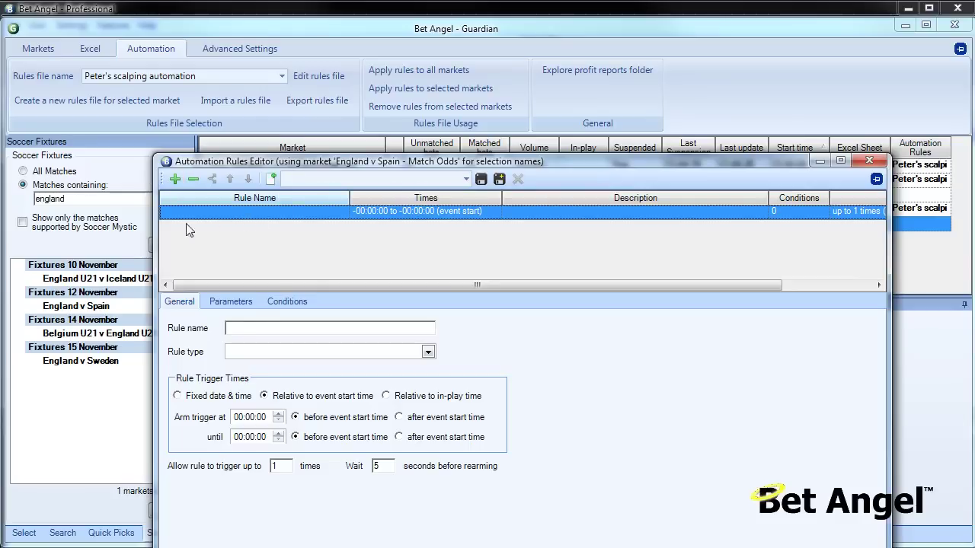
Name the first rule "Lay the draw" and set its rule type to Place Lay Bet.
click(273, 327)
text(Lay)
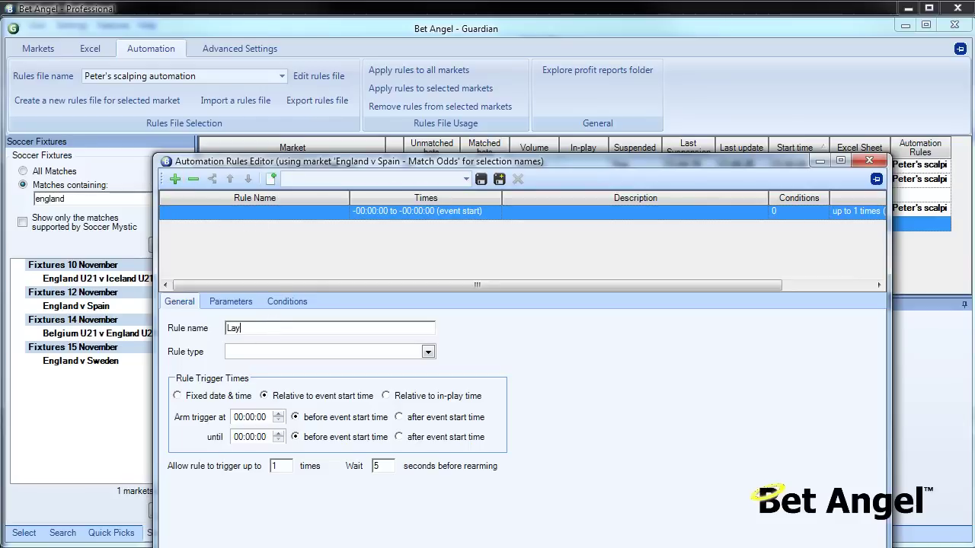
text( the draw)
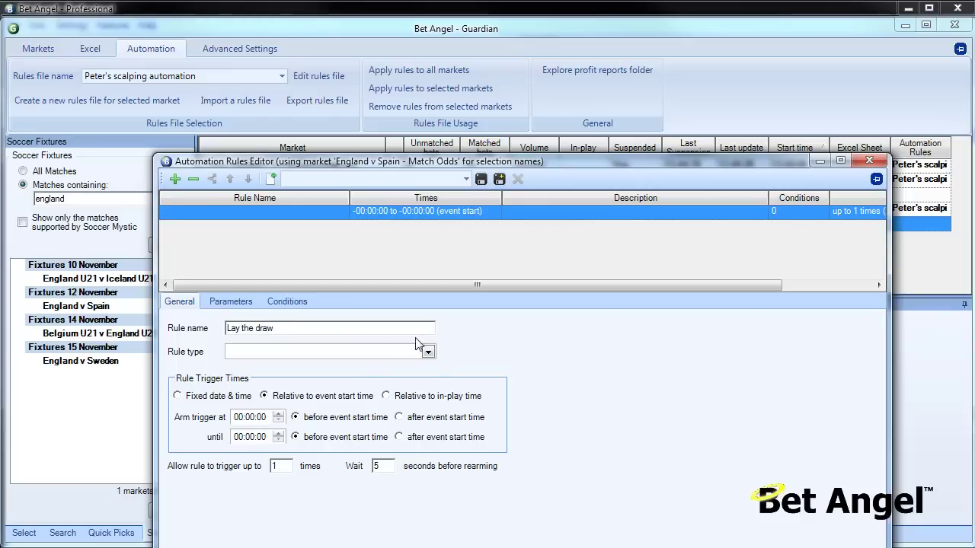
click(427, 352)
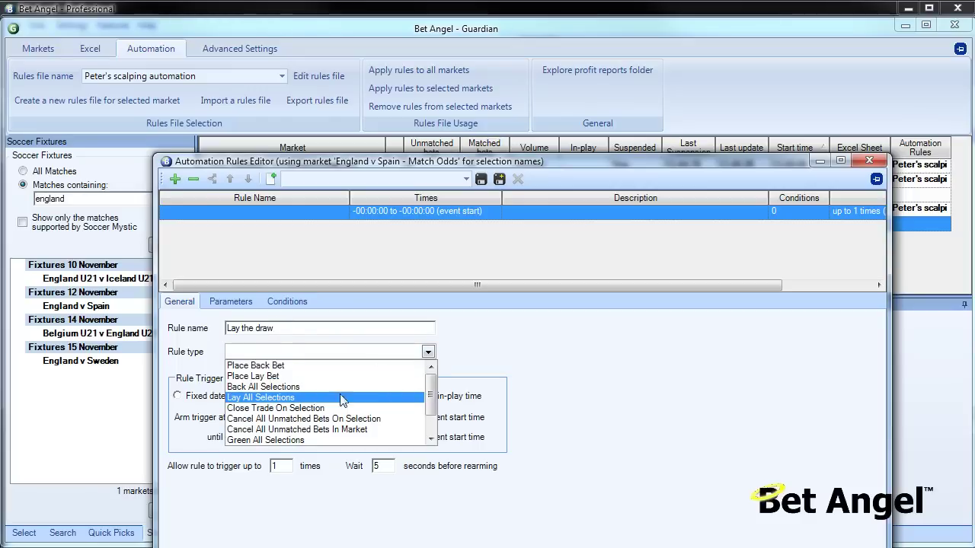
click(430, 169)
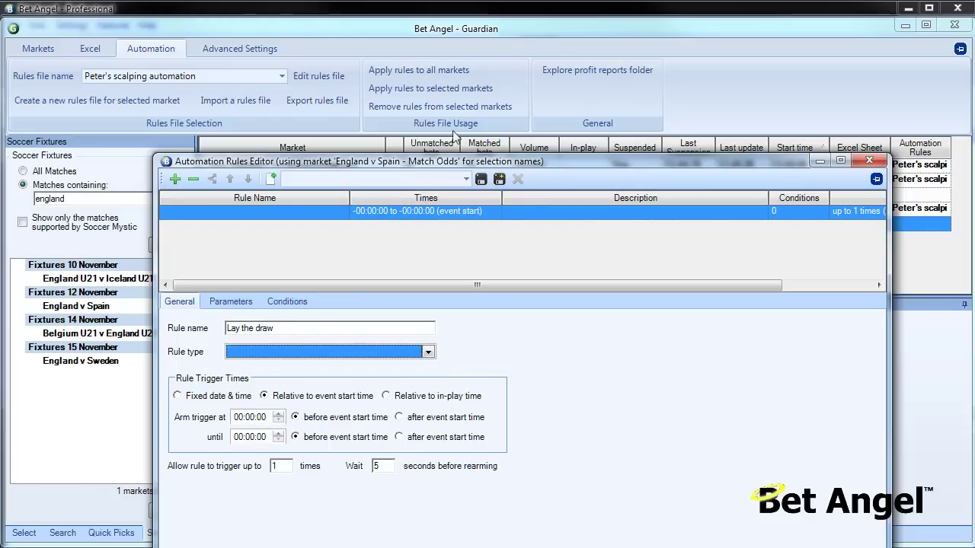
drag(505, 169, 500, 86)
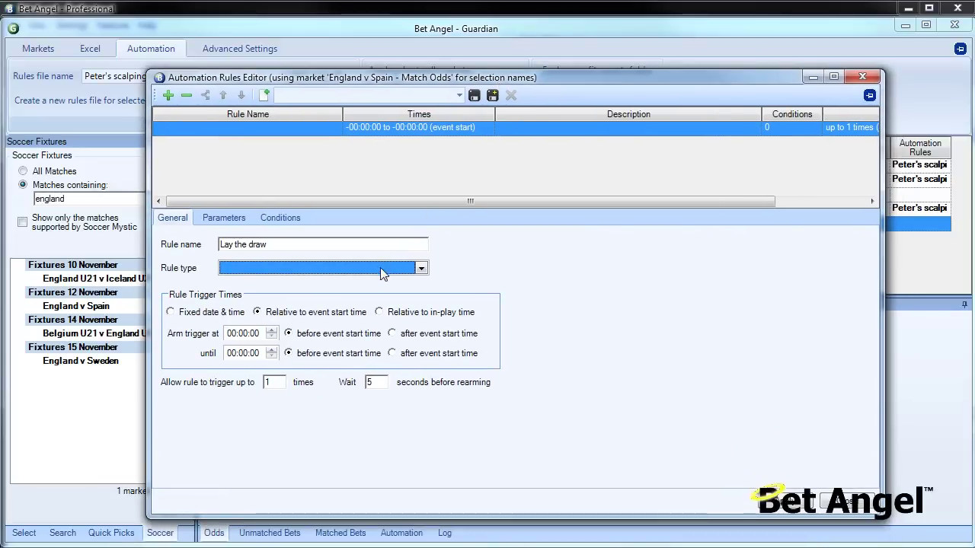
click(381, 268)
click(335, 295)
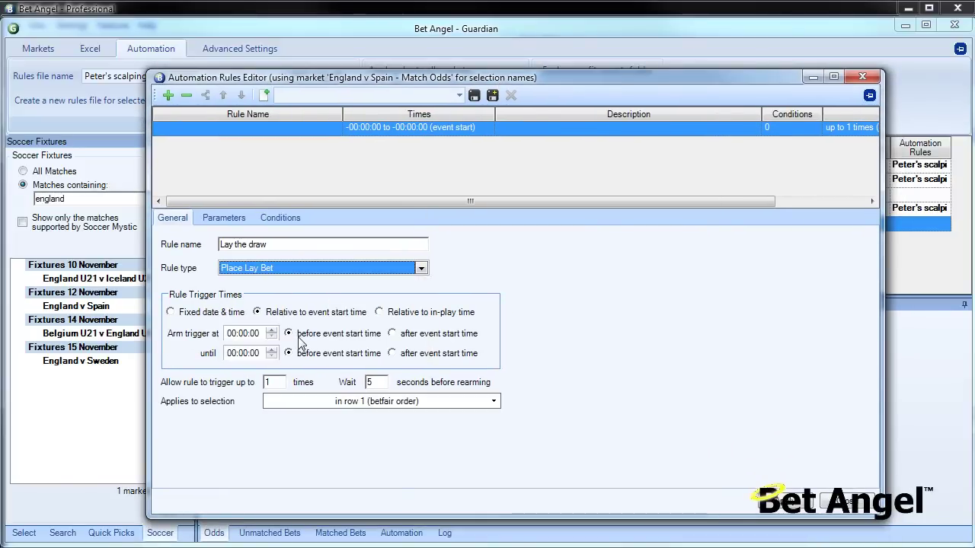
Arm the rule's trigger at 00:10:00 before the event start time.
click(246, 335)
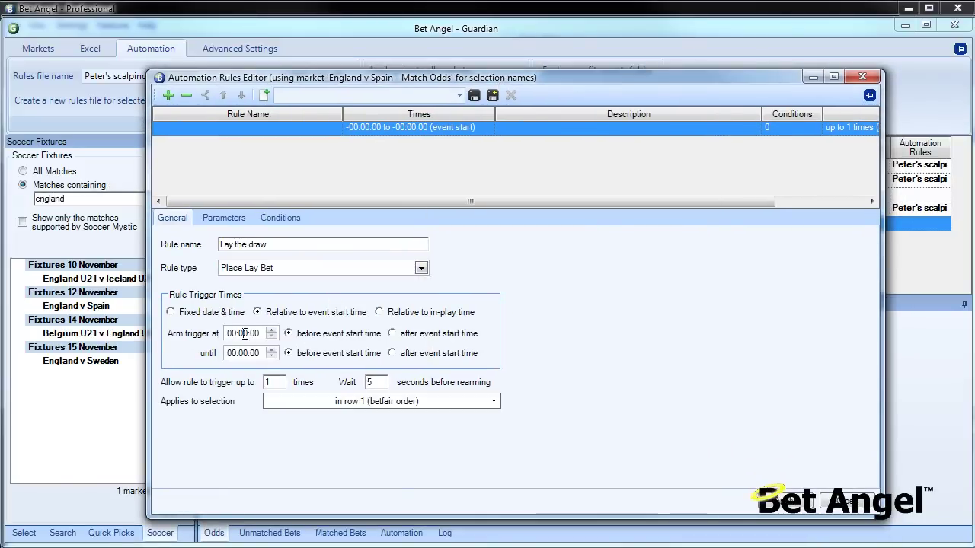
key(BackSpace)
text(1)
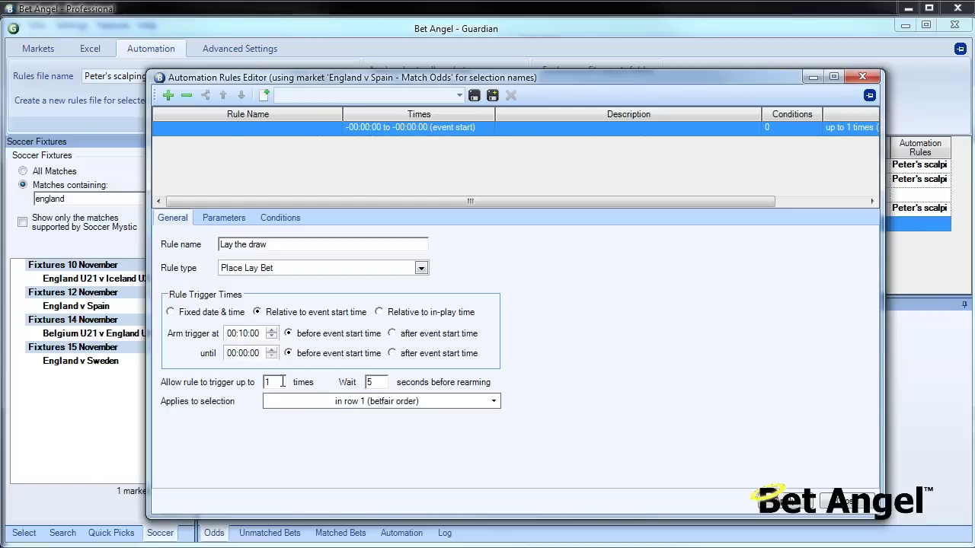
Apply the rule to the selection named The Draw, chosen by name.
click(499, 401)
click(441, 433)
click(296, 437)
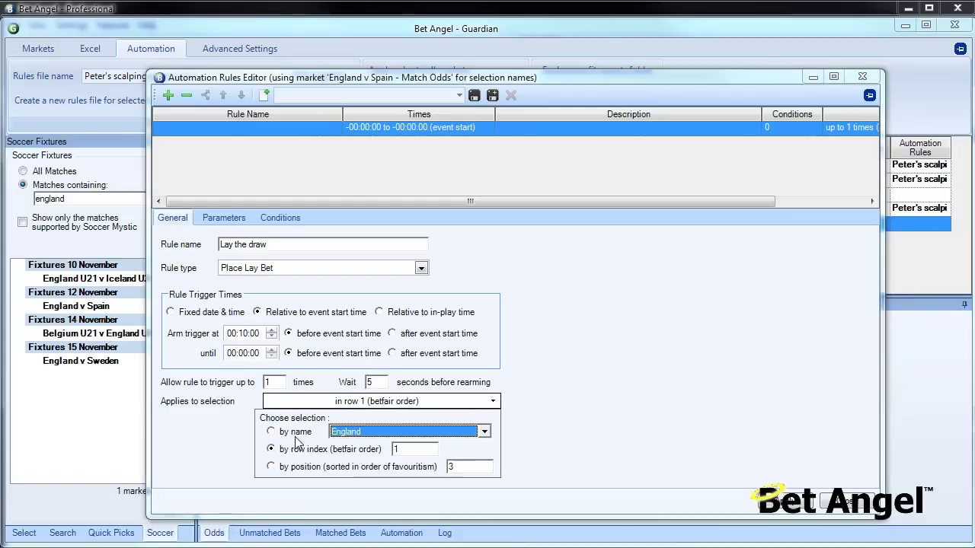
click(296, 439)
click(392, 432)
click(372, 462)
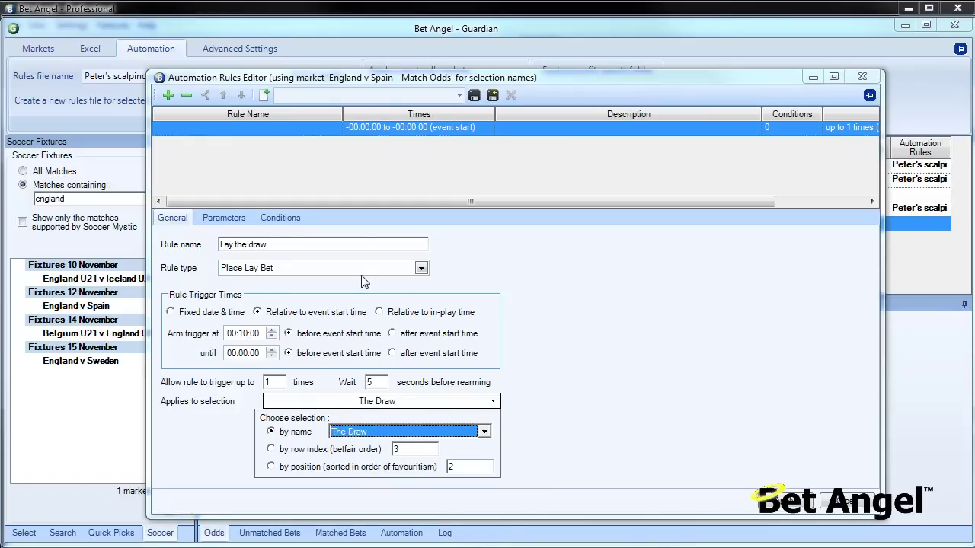
click(777, 387)
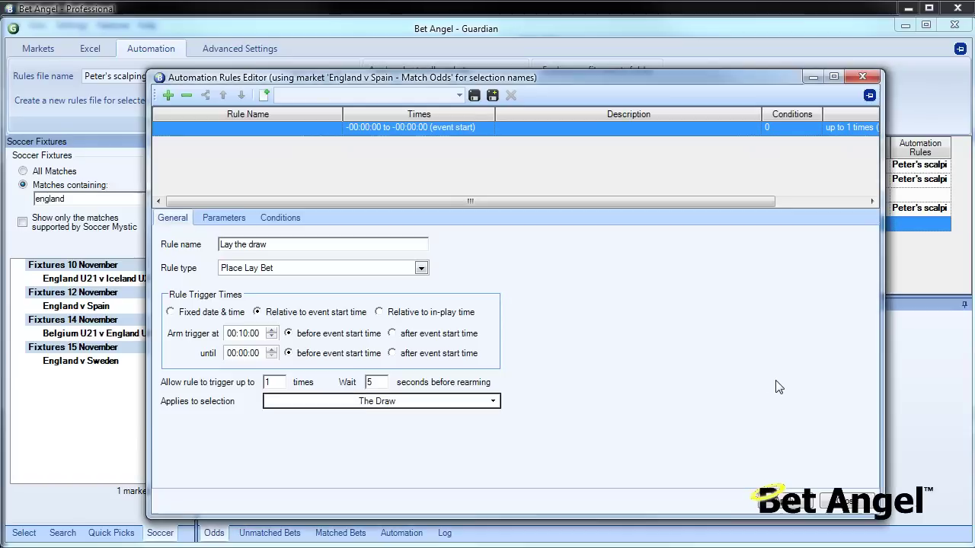
Set the rule to place its bet at the best market price with a £100 stake.
click(225, 222)
click(276, 243)
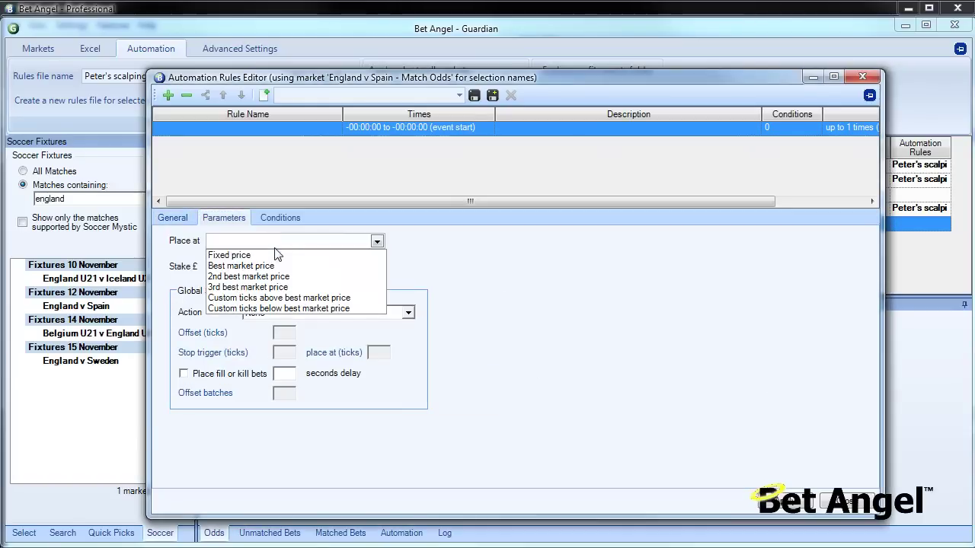
click(286, 266)
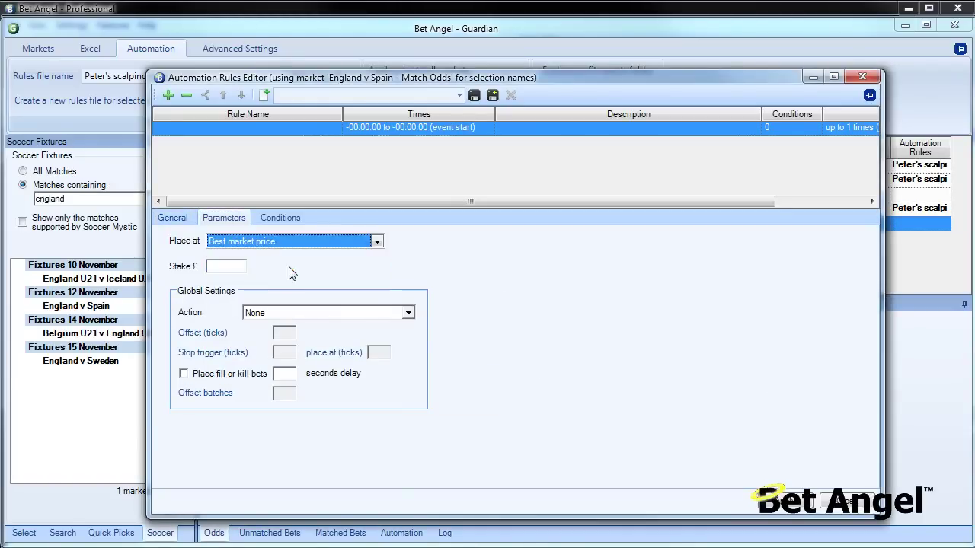
click(238, 270)
text(100)
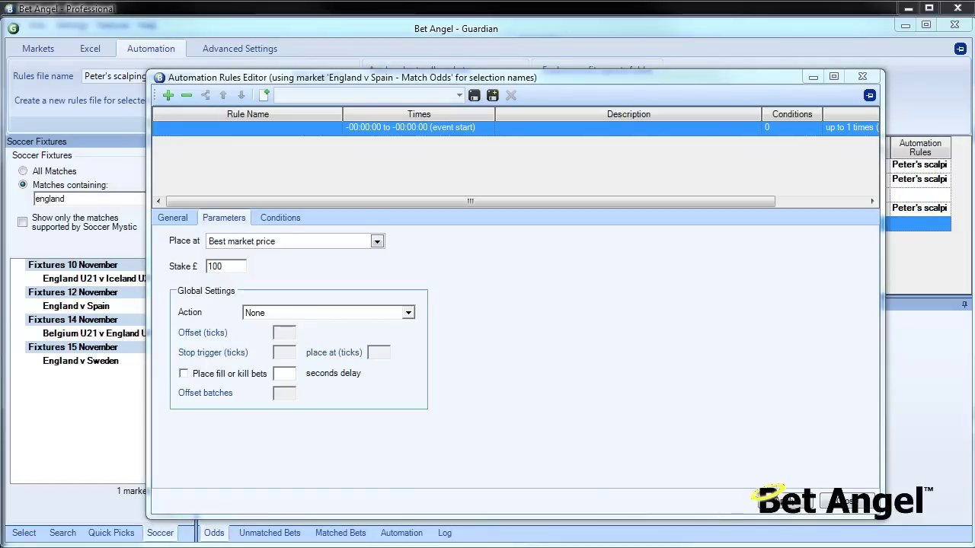
click(294, 217)
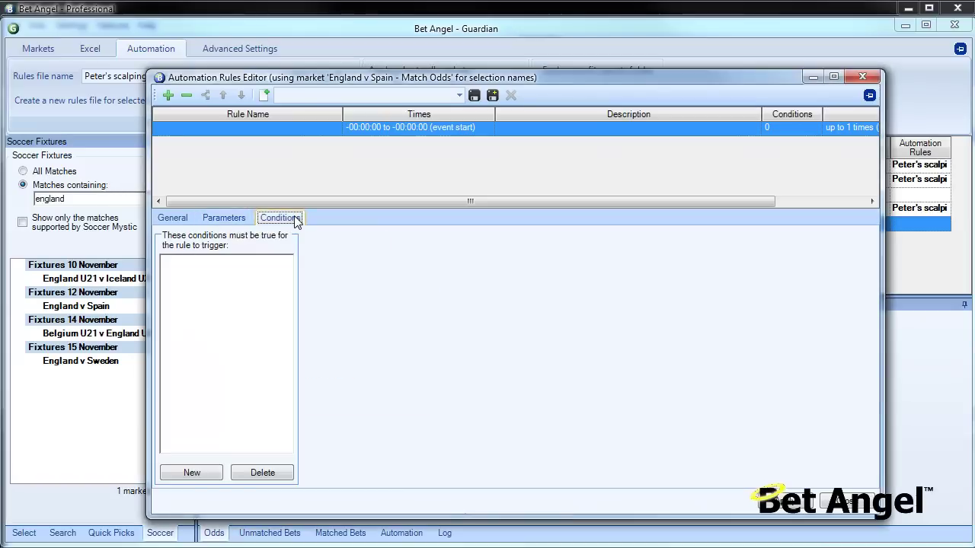
click(210, 474)
click(520, 242)
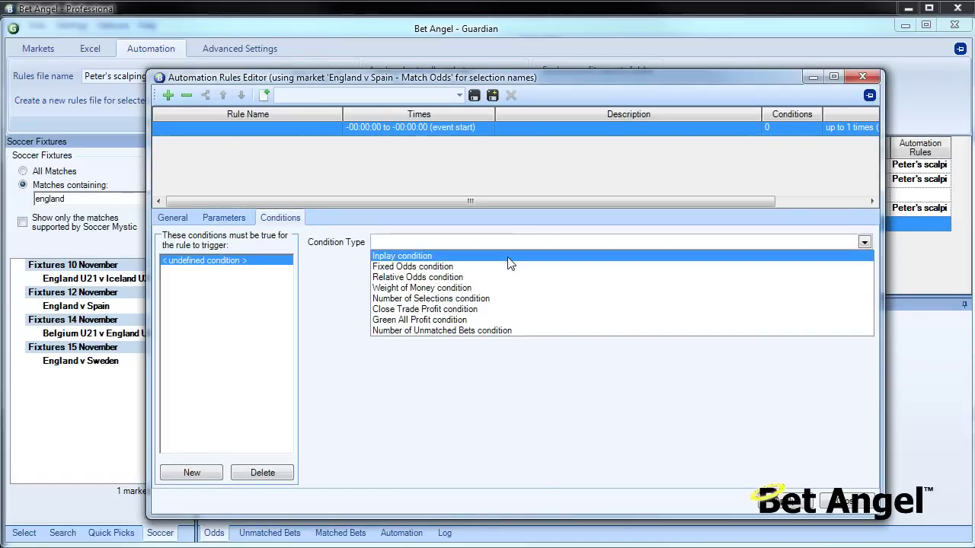
click(785, 457)
click(225, 220)
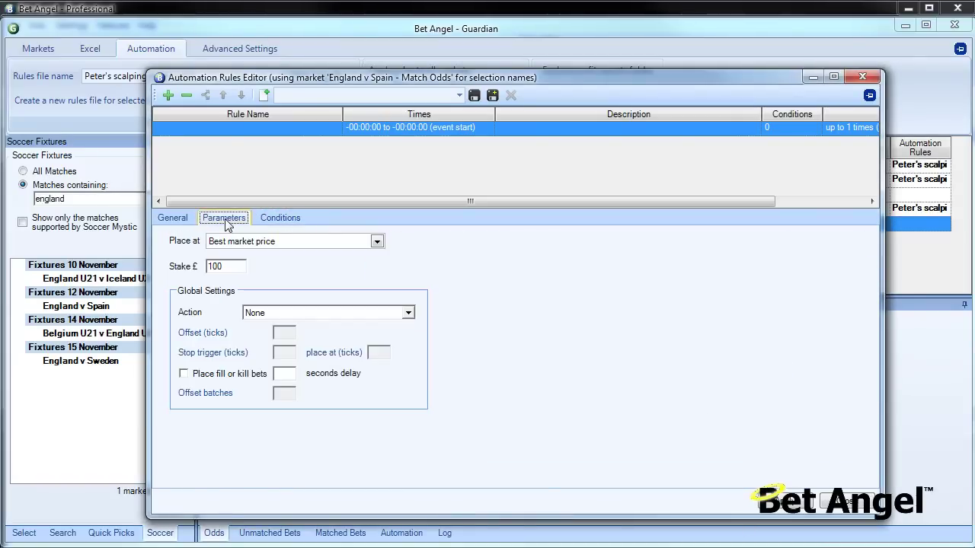
click(290, 219)
click(273, 474)
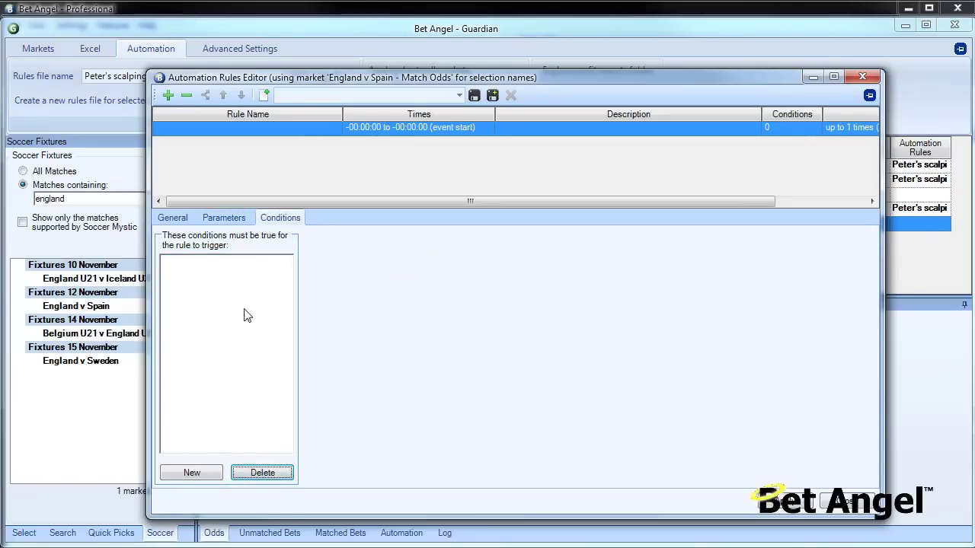
Check the general settings, parameters and conditions of the Lay the draw rule and apply the rule.
click(169, 221)
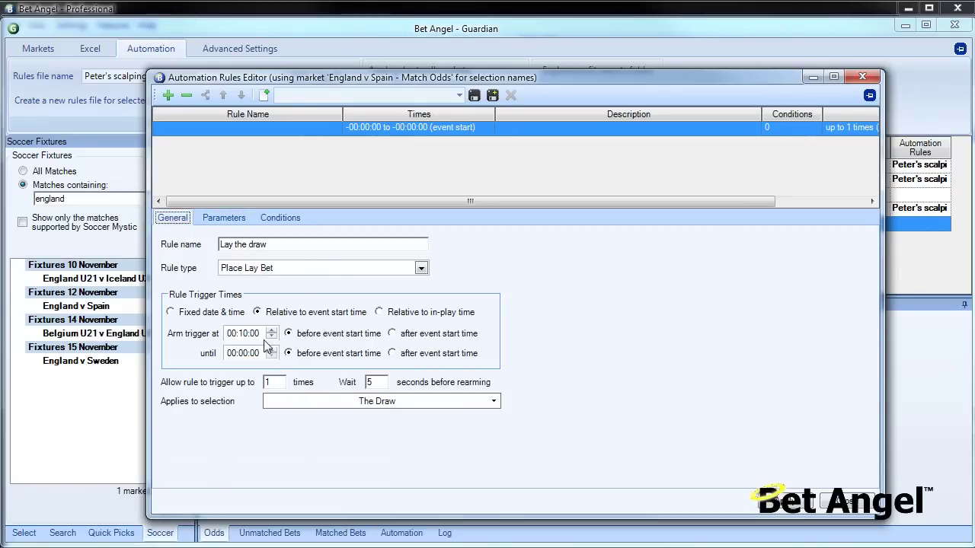
click(229, 219)
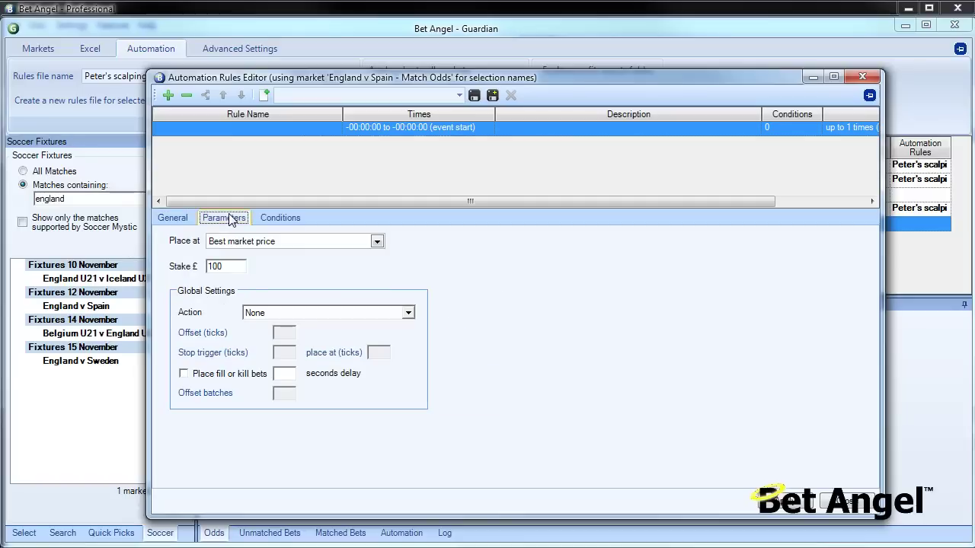
click(278, 218)
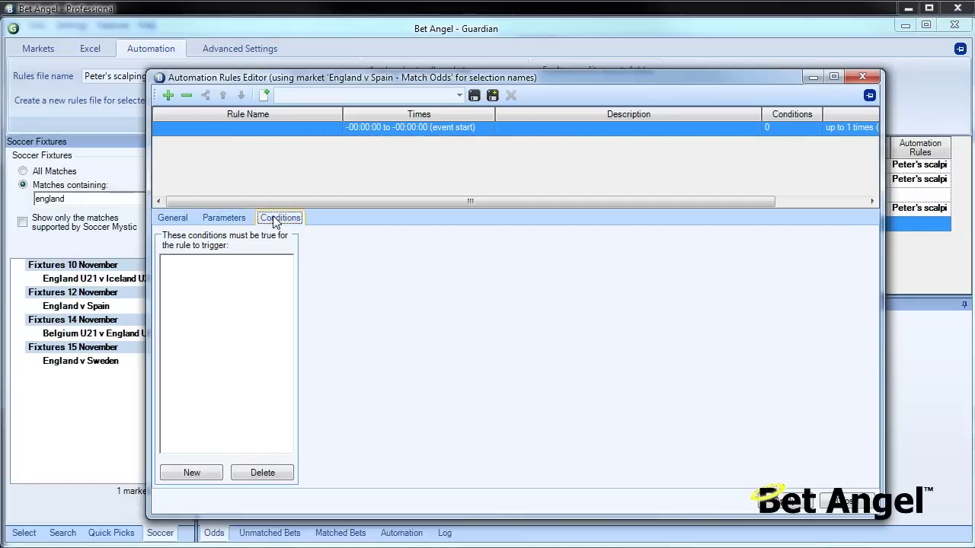
click(174, 218)
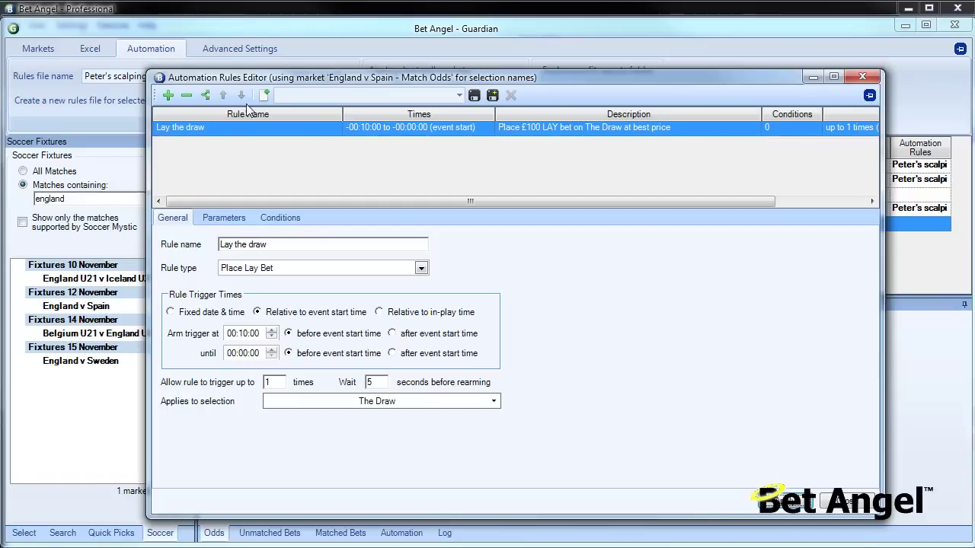
Add a second rule named "Green up at HT" with the rule type Green All Selections.
click(168, 96)
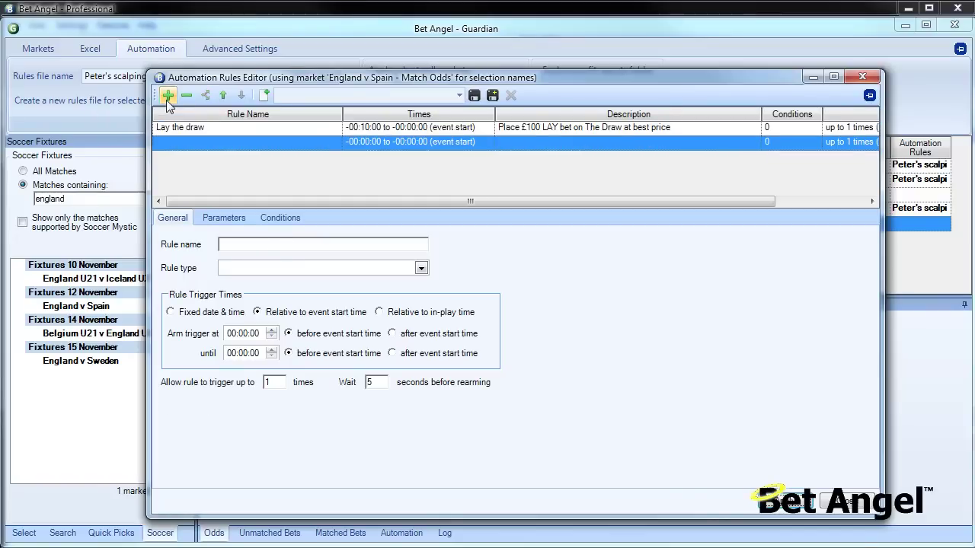
click(276, 244)
text(Green up a)
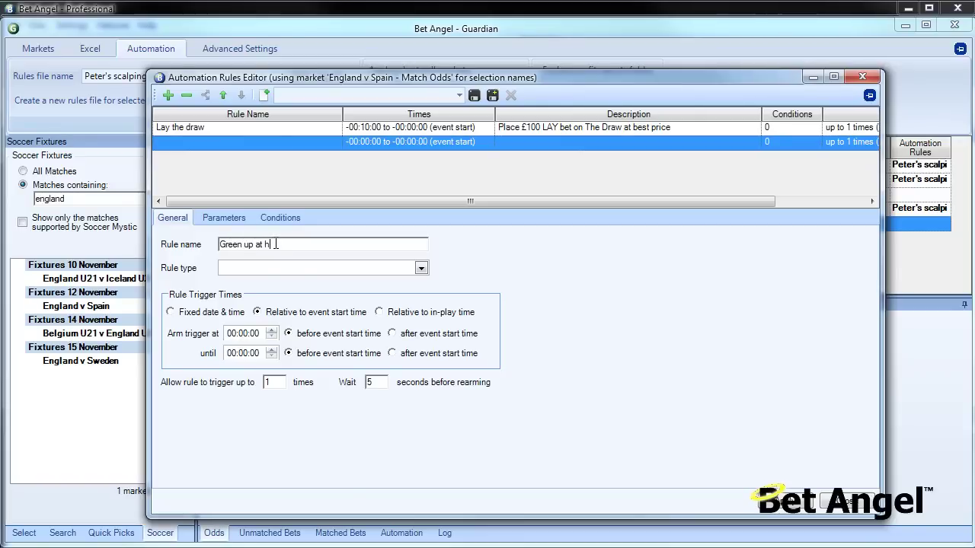
text(t HT)
click(329, 270)
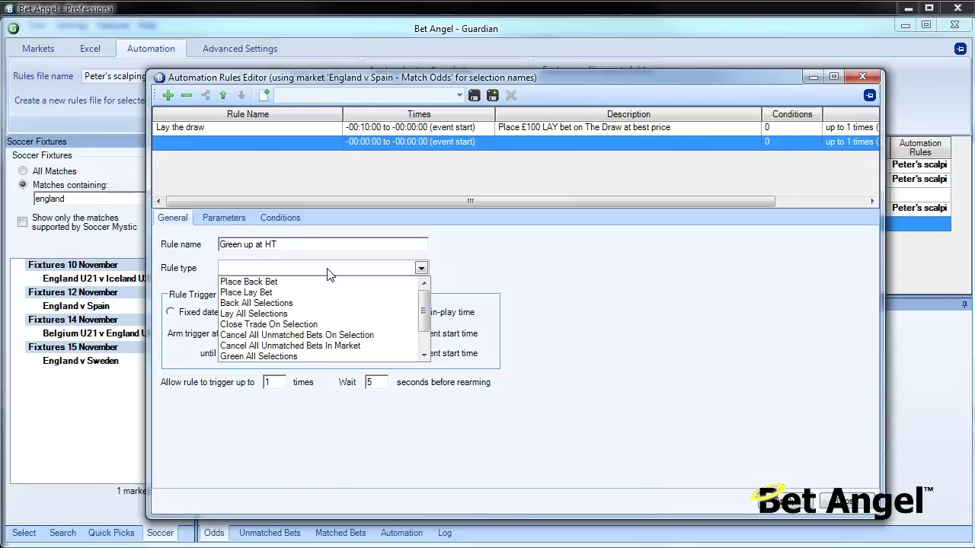
click(303, 357)
Set the green-up rule's trigger relative to in-play time, armed from 00:55:00 until 00:56:00.
click(245, 334)
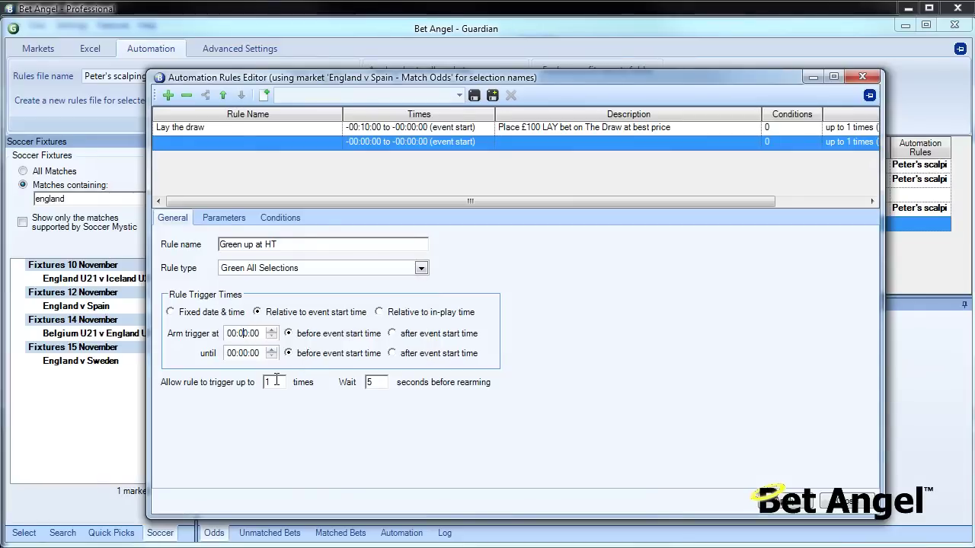
text(05)
key(BackSpace)
key(BackSpace)
text(54)
key(Left)
key(Left)
text(05)
key(Tab)
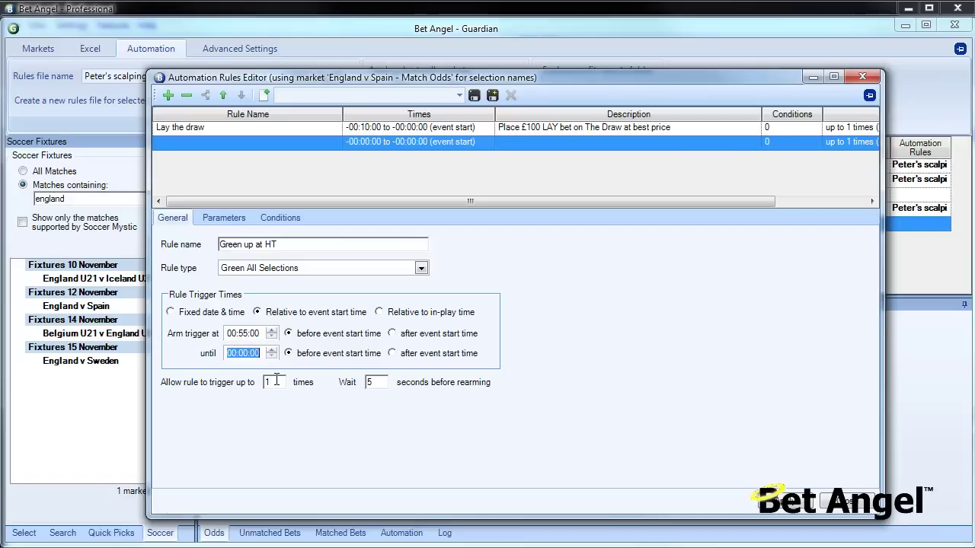
click(397, 335)
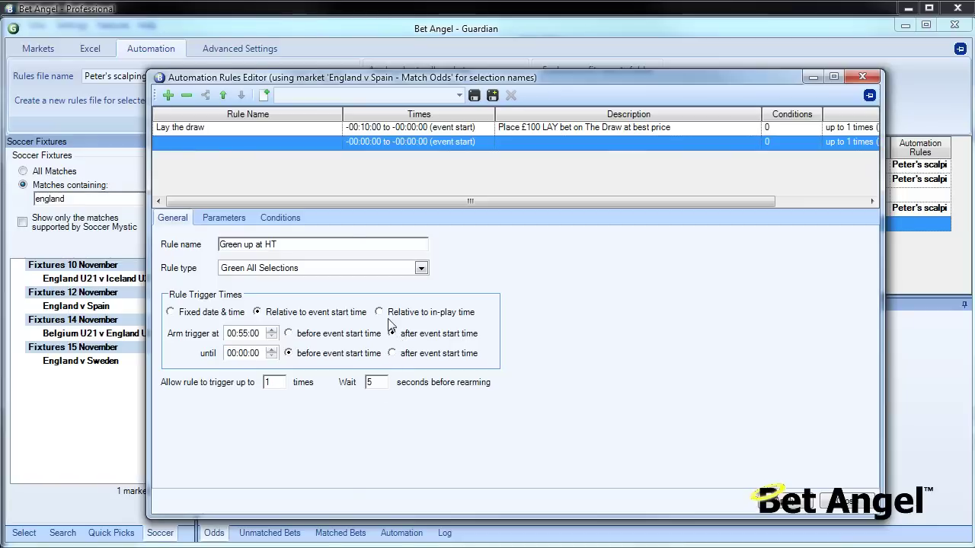
click(381, 312)
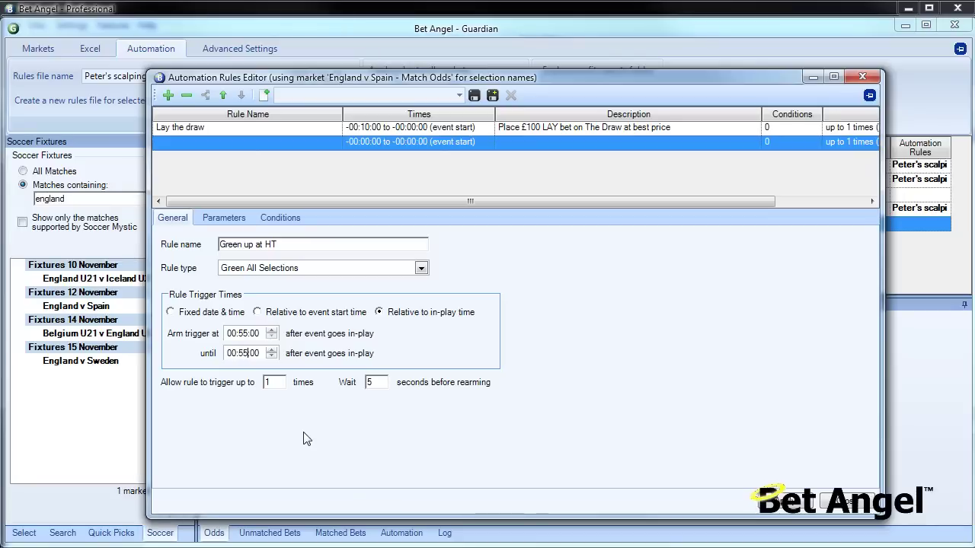
text(56)
Check the parameters and conditions of the Green up at HT rule.
click(225, 219)
click(281, 220)
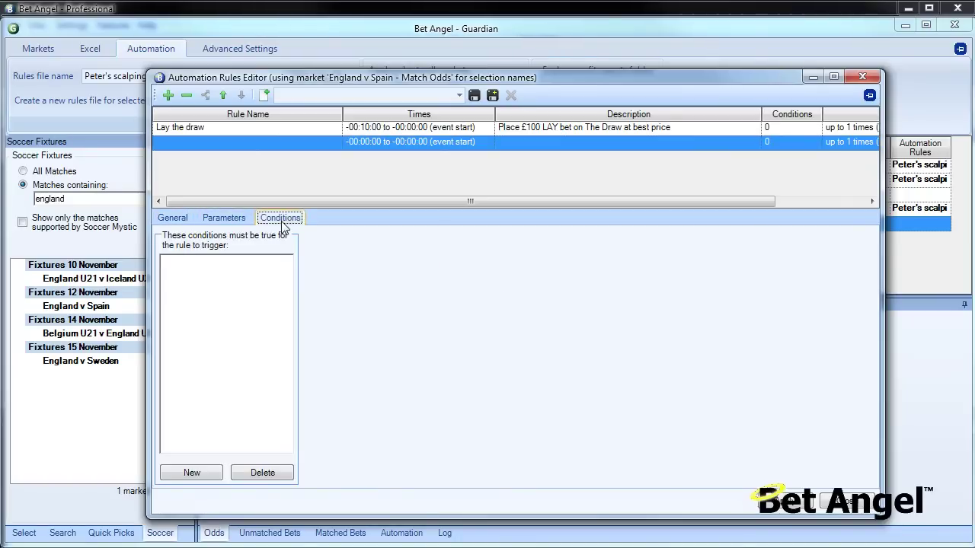
Add an Inplay condition to the Green up at HT rule requiring that the market is in-play.
click(206, 475)
click(502, 243)
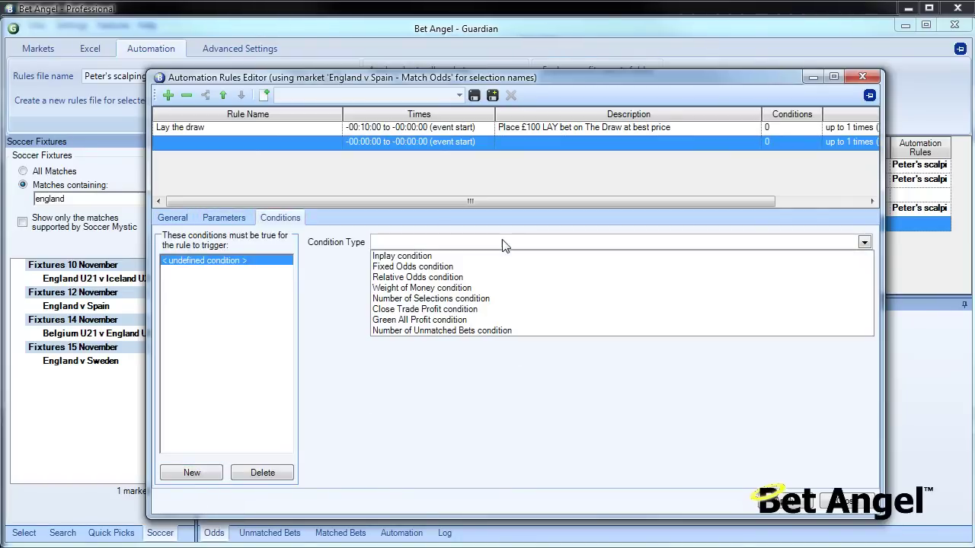
click(465, 256)
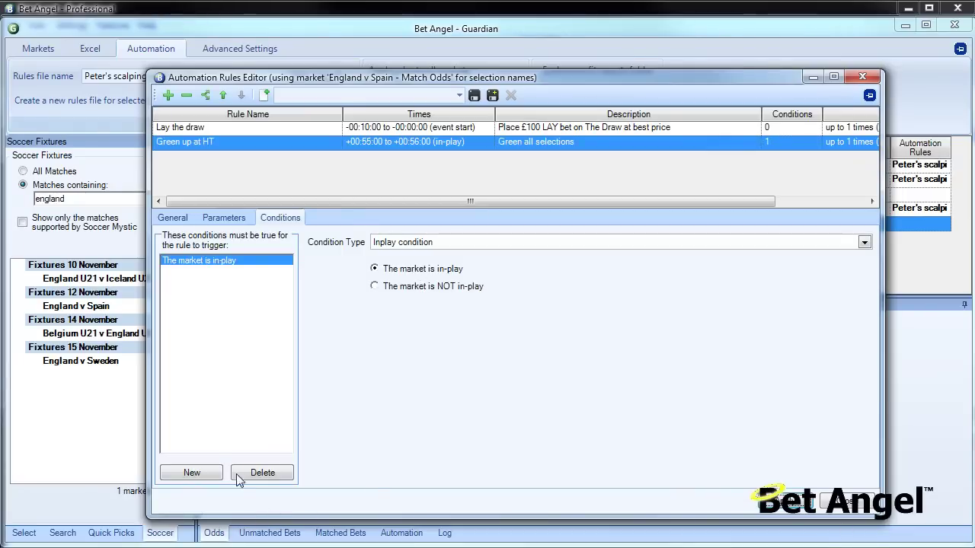
Add a Green All Profit condition to the Green up at HT rule, requiring a profit greater than £0.
click(191, 473)
click(443, 243)
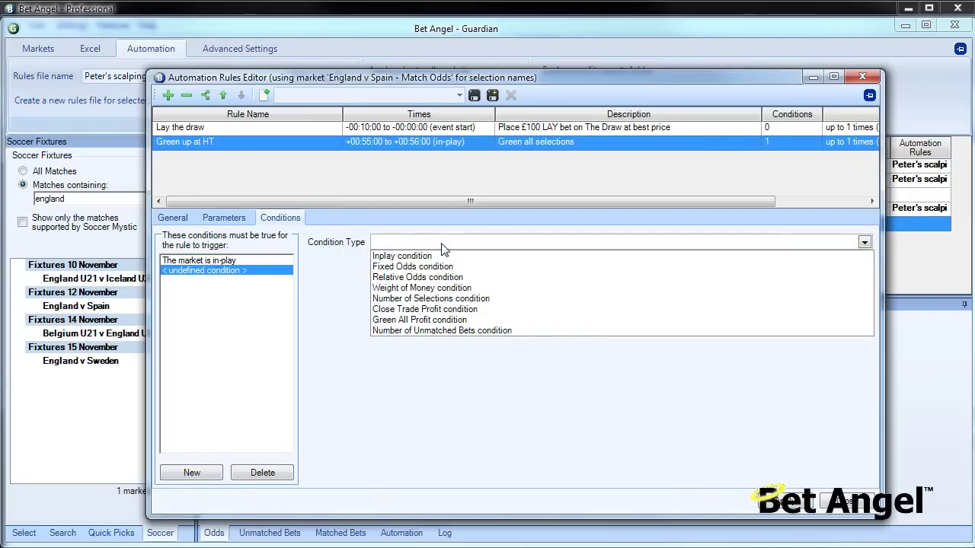
click(440, 320)
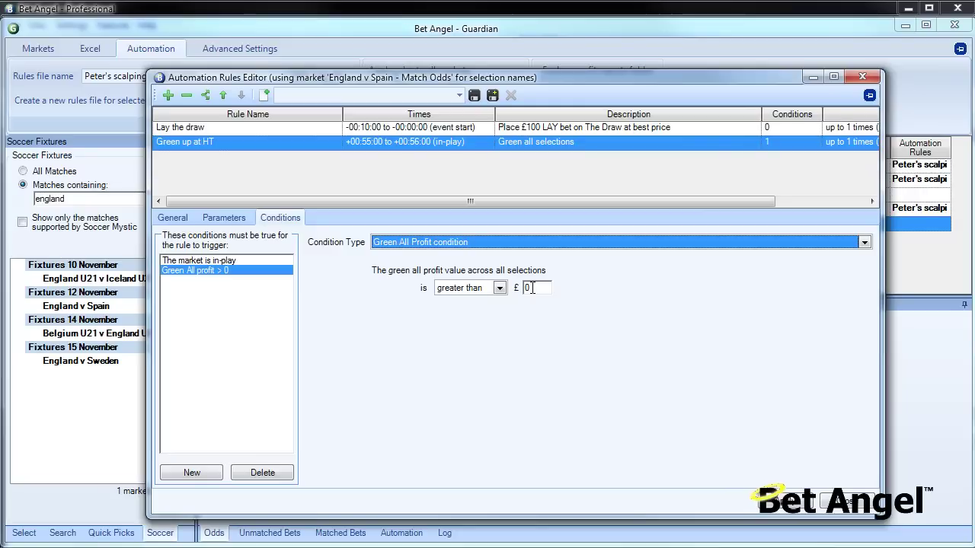
click(499, 288)
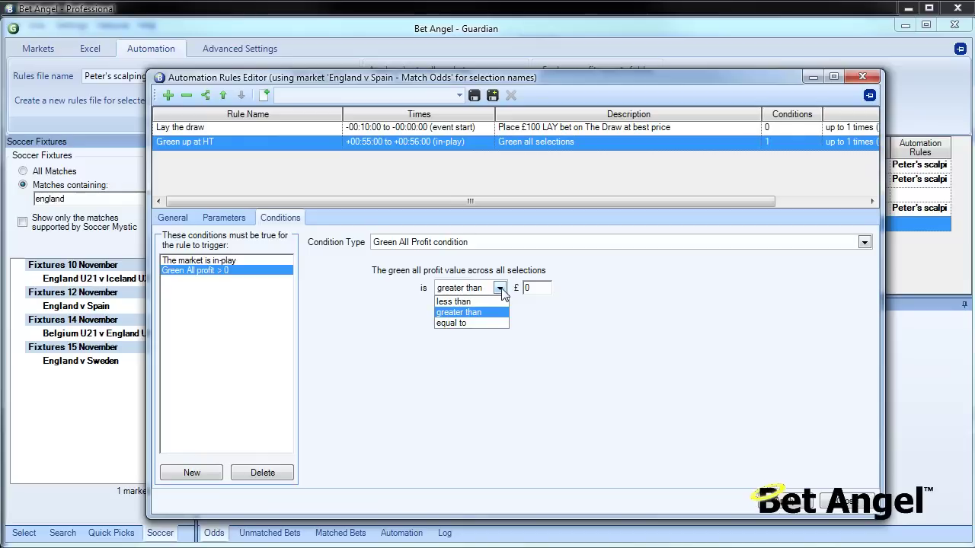
click(502, 294)
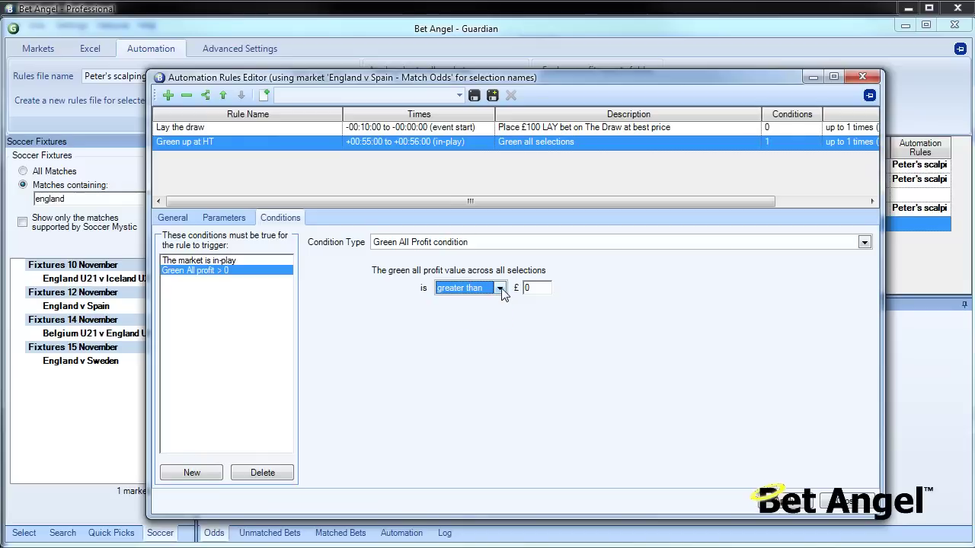
click(547, 289)
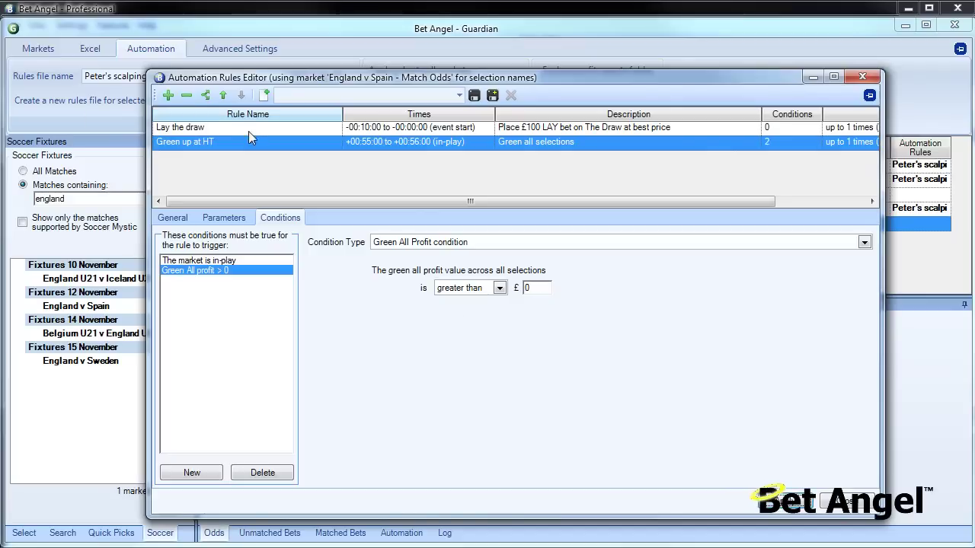
Compare the conditions of both rules and delete the Green All Profit condition from the Green up at HT rule.
click(229, 130)
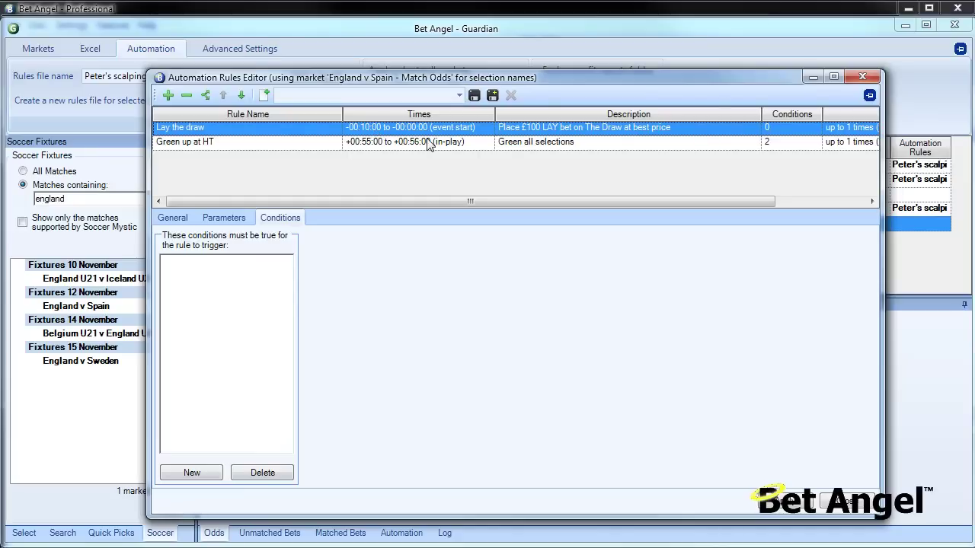
click(261, 145)
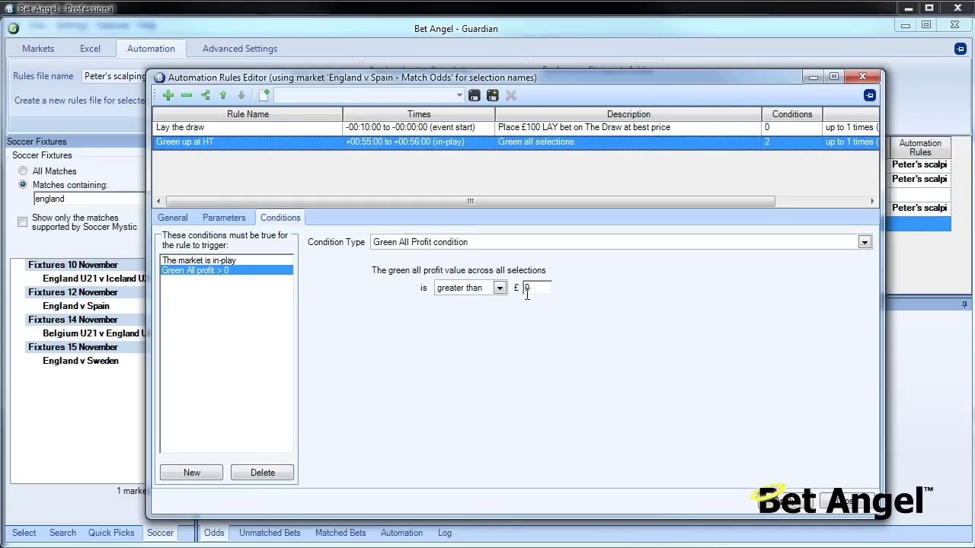
click(263, 473)
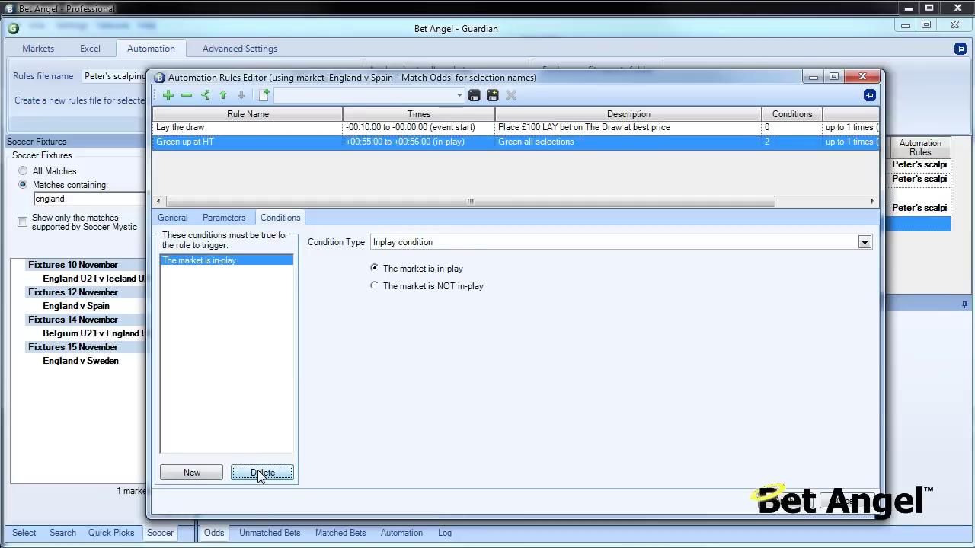
click(188, 217)
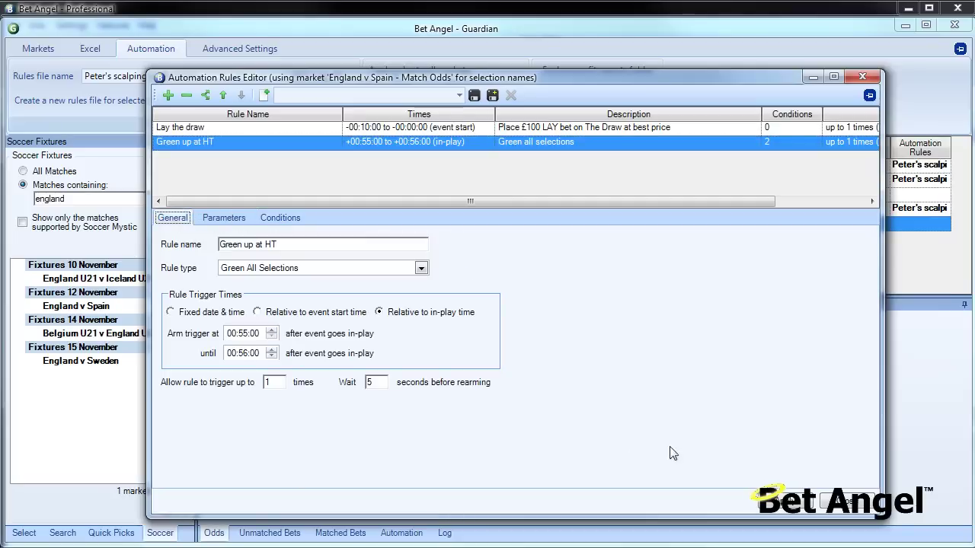
Save the rules under the name "Lay the draw strategy", apply them and close the rules editor.
click(492, 95)
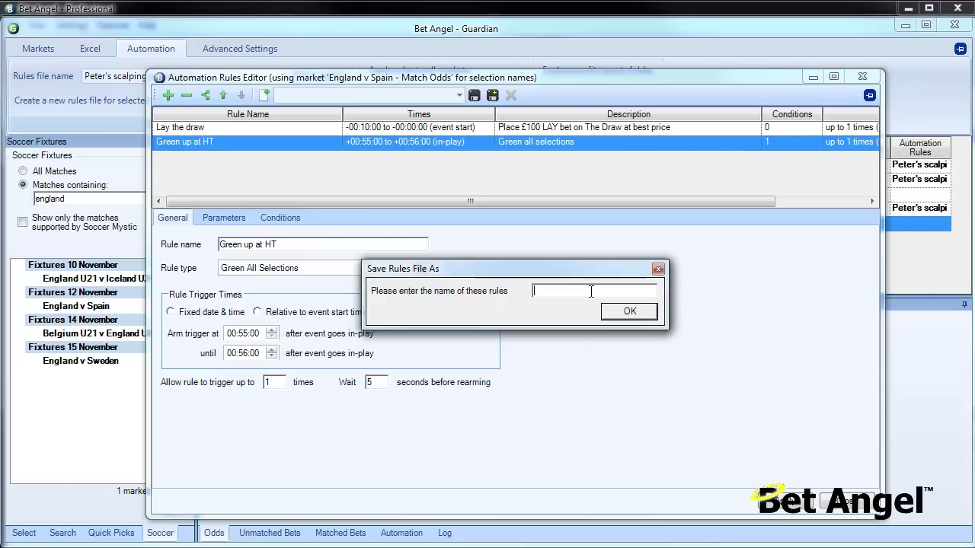
text(Lay the draw)
text( start)
text(egy)
key(Return)
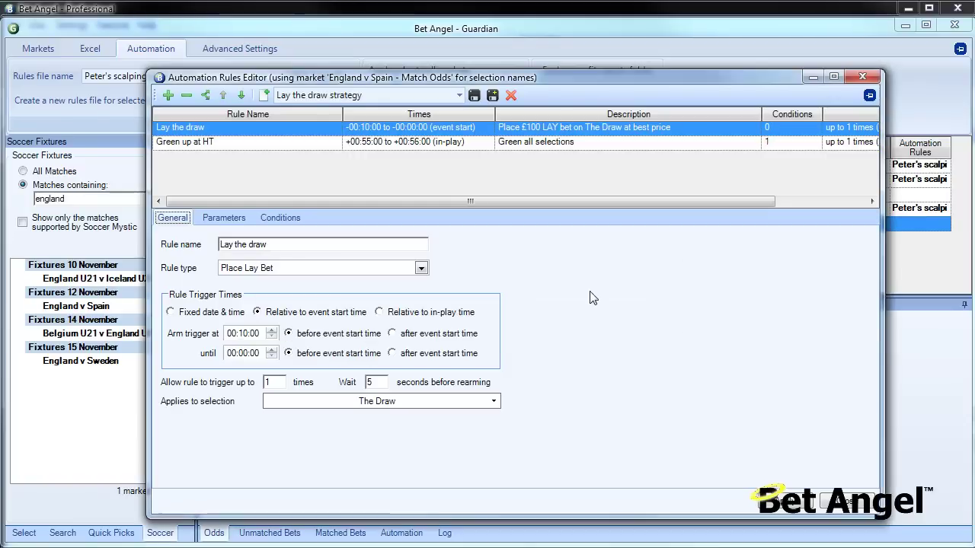
click(790, 503)
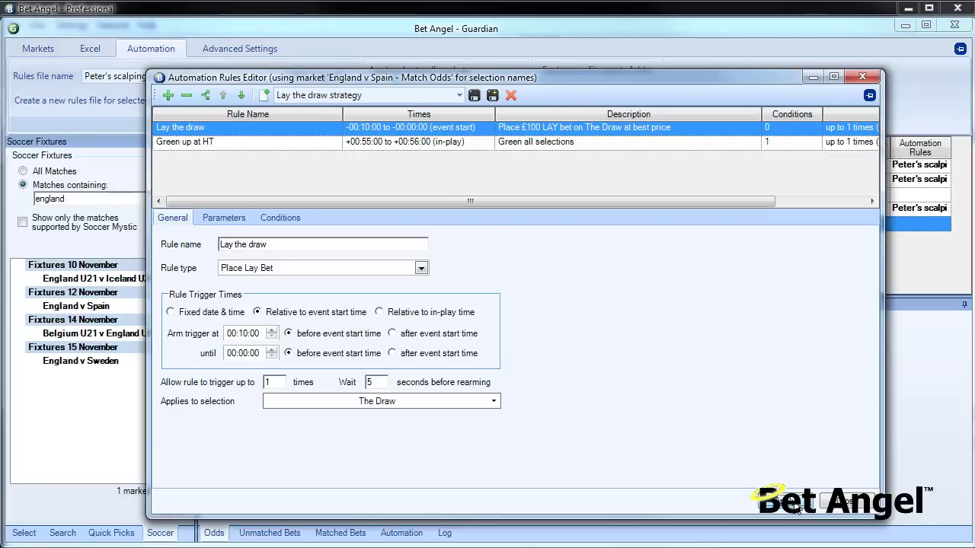
click(847, 502)
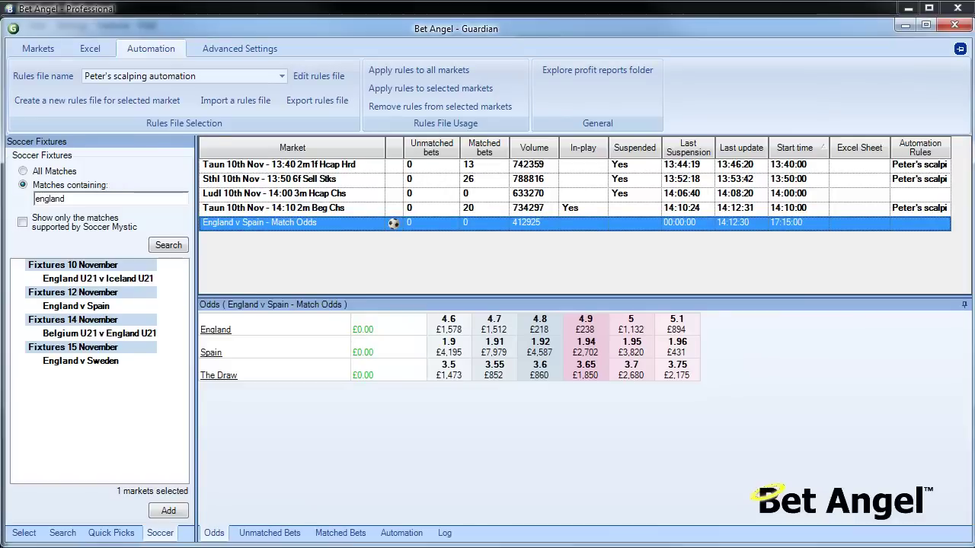
Assign the Lay the draw strategy rules file to the England v Spain - Match Odds market.
click(943, 224)
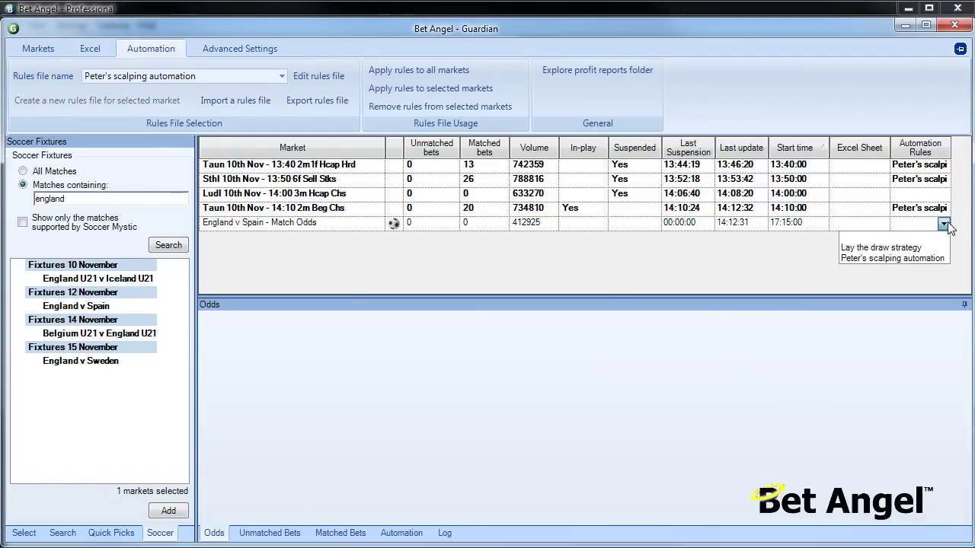
click(897, 249)
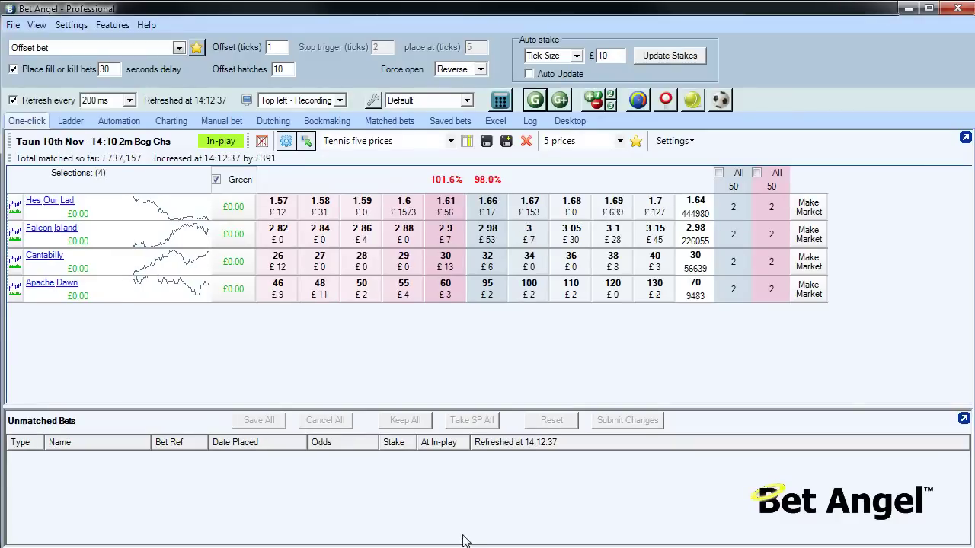
Return to the Guardian window and check the list of available rules files.
click(547, 94)
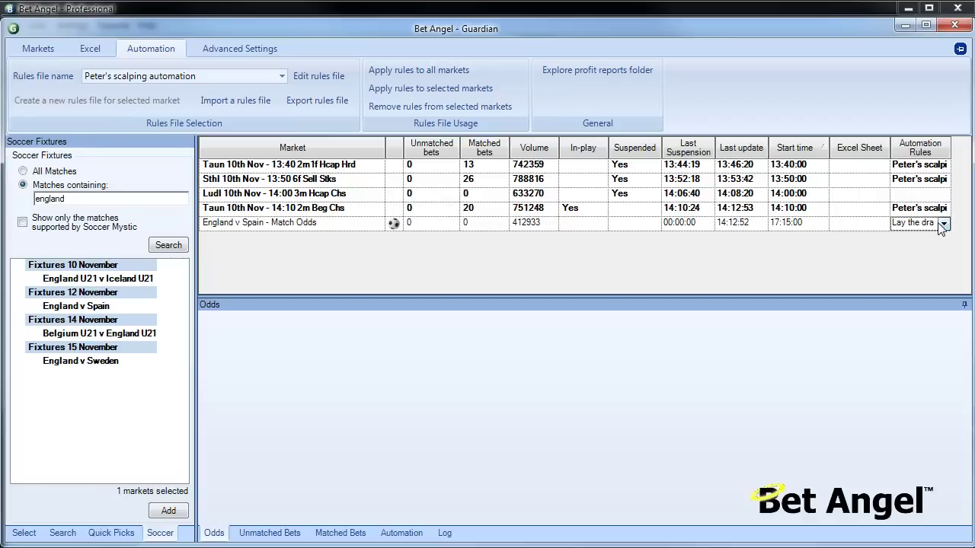
click(282, 77)
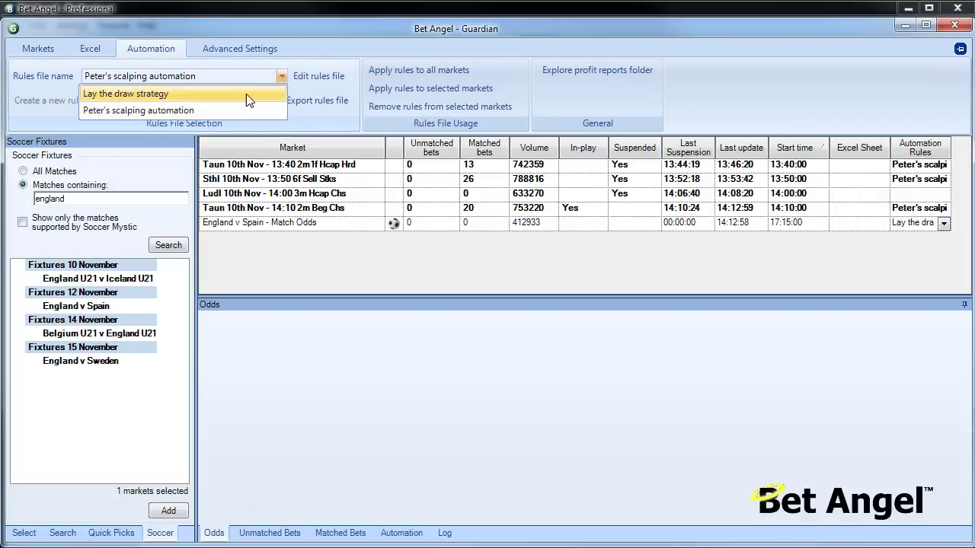
click(282, 76)
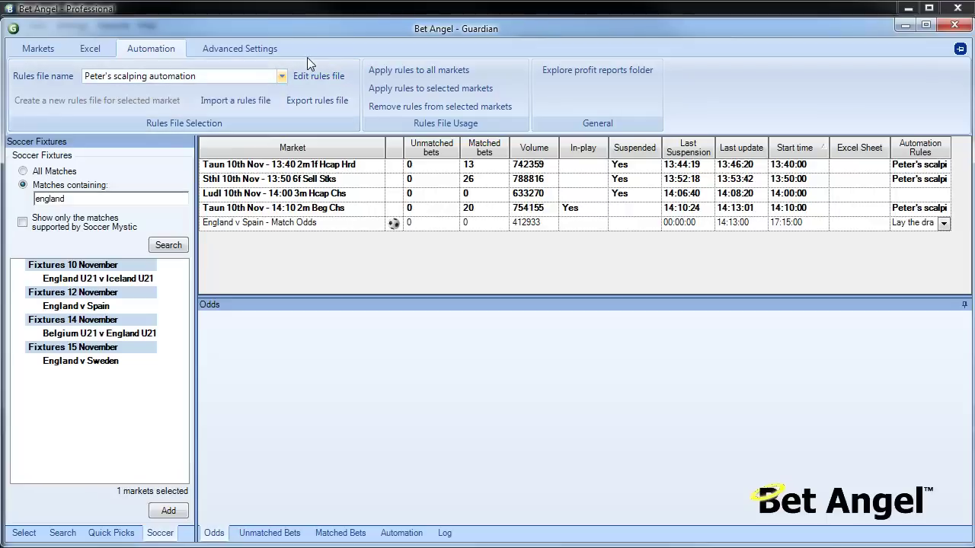